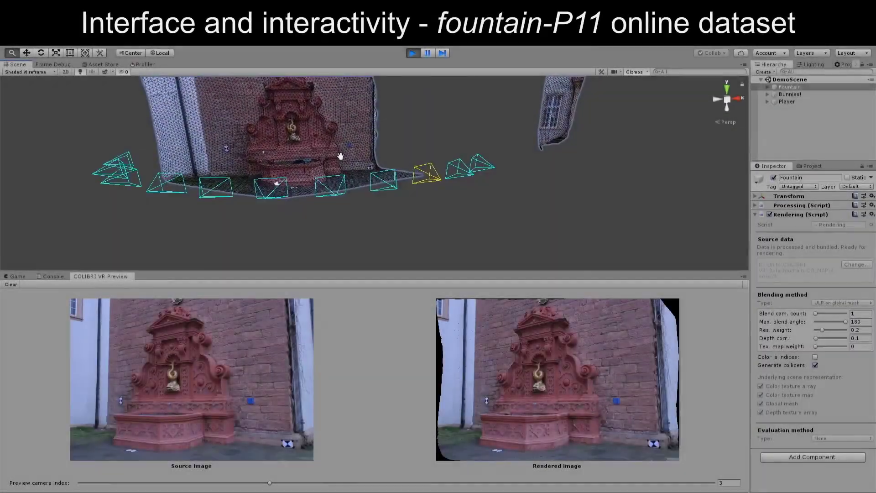
Preview source camera 6 and colour the fountain mesh by camera index.
right_click_drag(339, 156, 426, 204)
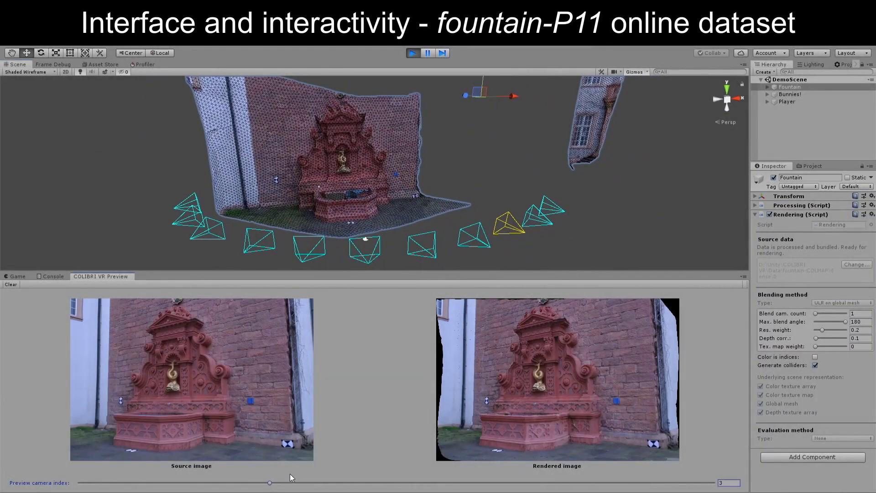
left_click_drag(271, 482, 459, 482)
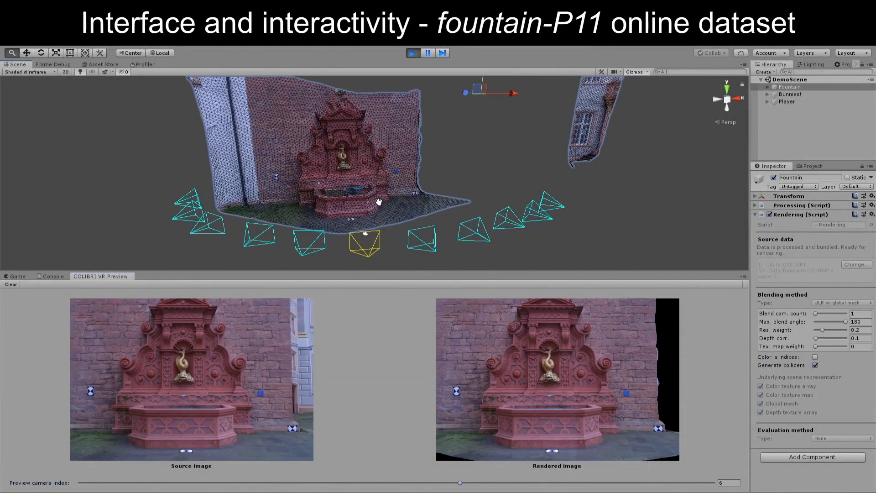
mouse_move(378, 201)
right_mouse_down()
mouse_move(441, 186)
mouse_move(451, 232)
right_mouse_up()
Set max blend angle to 180° and blend camera count to 2, showing the real texture.
left_click_drag(838, 321, 817, 320)
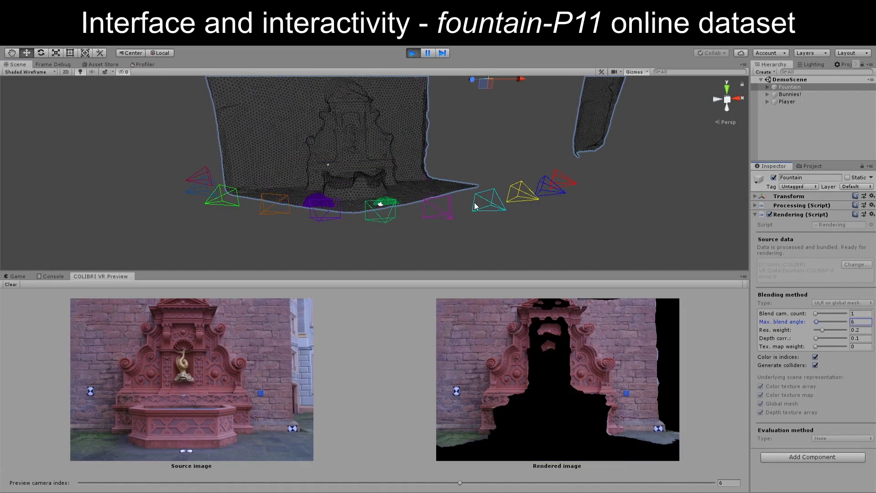
mouse_move(410, 171)
middle_mouse_down()
mouse_move(290, 136)
mouse_move(478, 214)
middle_mouse_up()
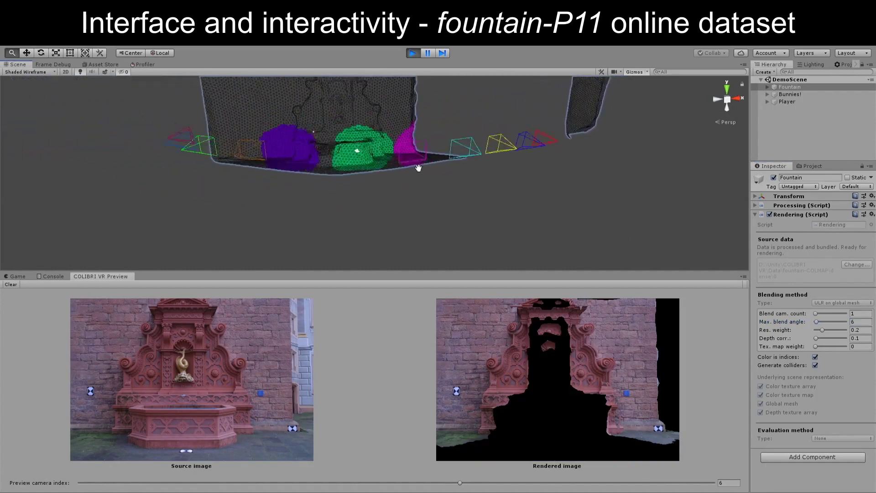
mouse_move(816, 321)
left_mouse_down()
mouse_move(848, 321)
mouse_move(821, 312)
left_mouse_up()
middle_click_drag(537, 199, 518, 199)
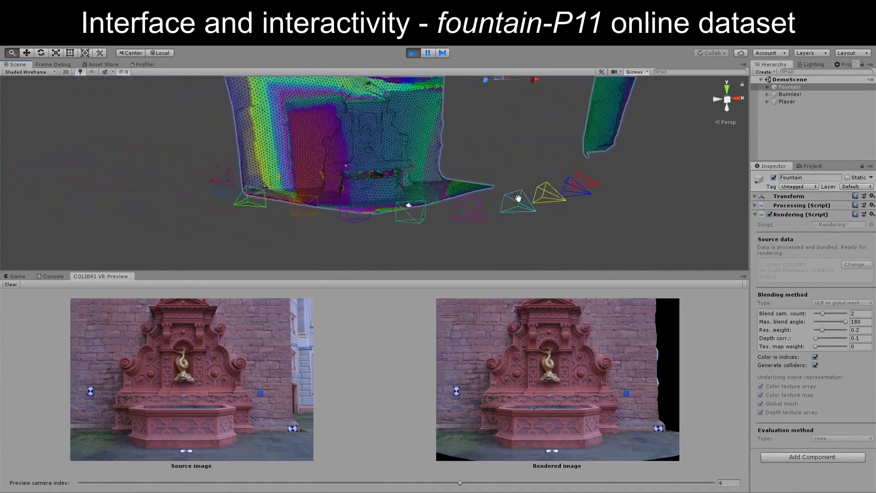
left_click(815, 356)
middle_click_drag(506, 219, 446, 214)
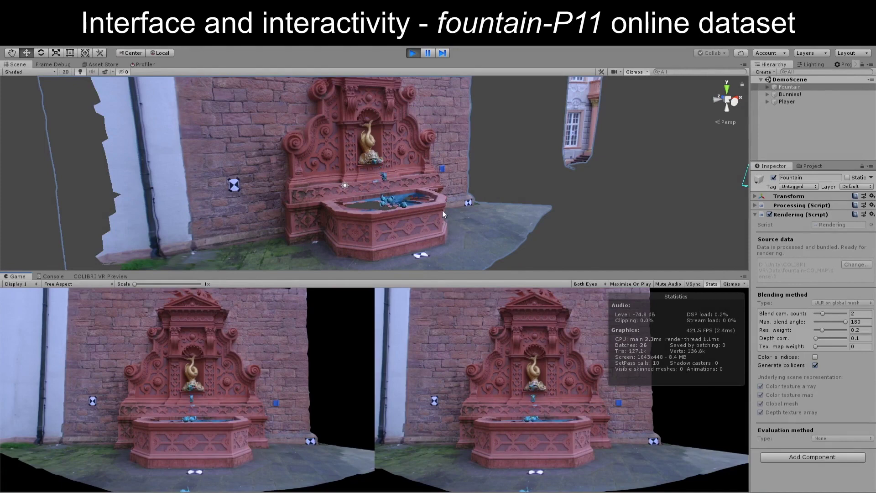
mouse_move(431, 208)
right_mouse_down()
mouse_move(334, 227)
mouse_move(575, 305)
right_mouse_up()
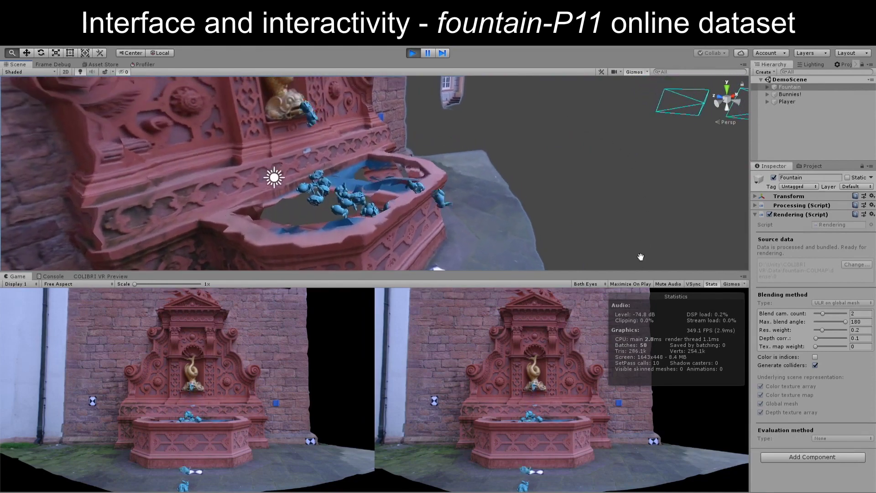
right_click_drag(420, 236, 397, 137)
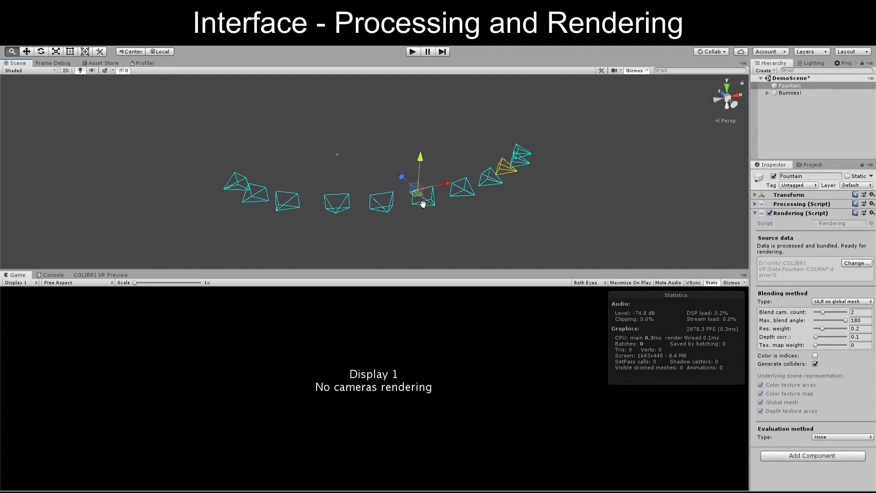
middle_click_drag(423, 204, 378, 218)
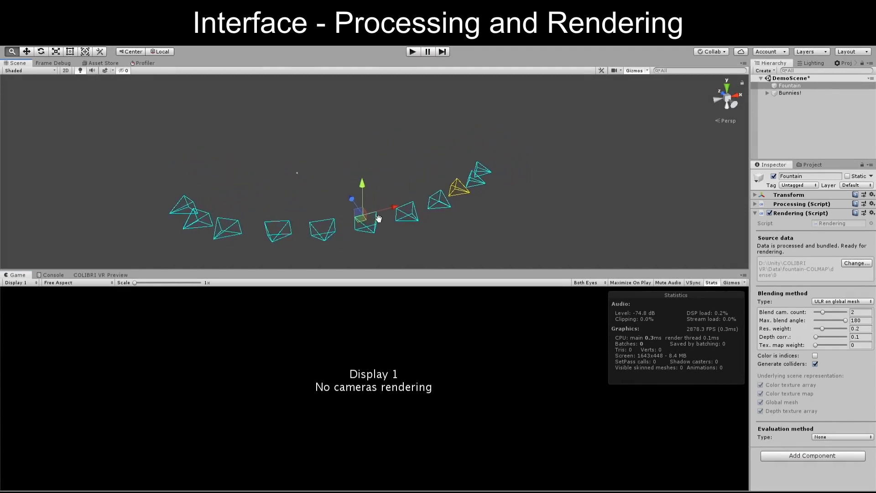
left_click(756, 204)
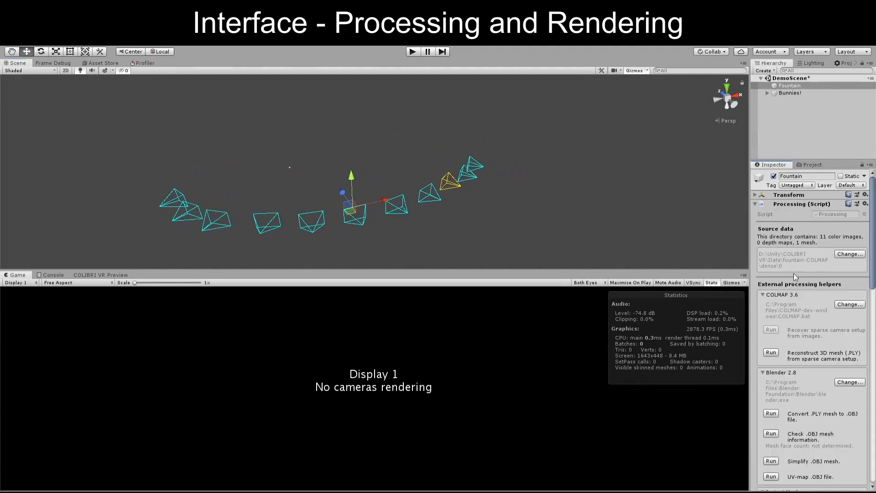
left_click(762, 295)
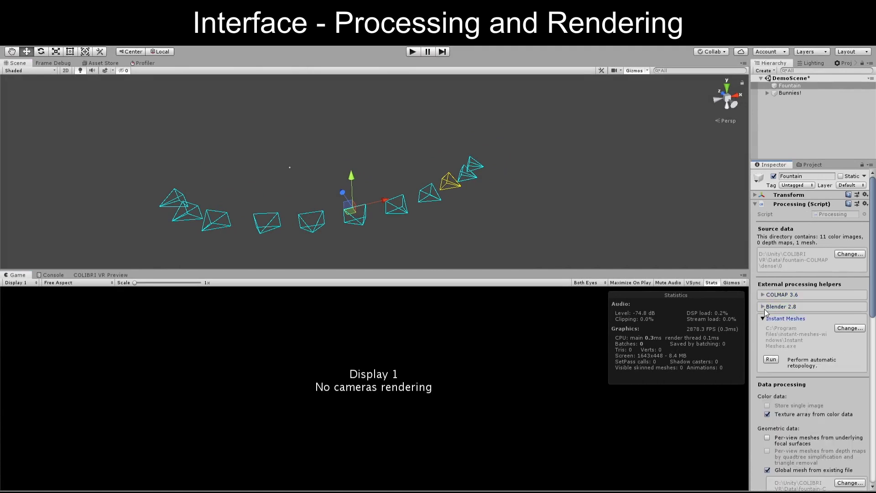
left_click(762, 319)
scroll(805, 320, "down", 3)
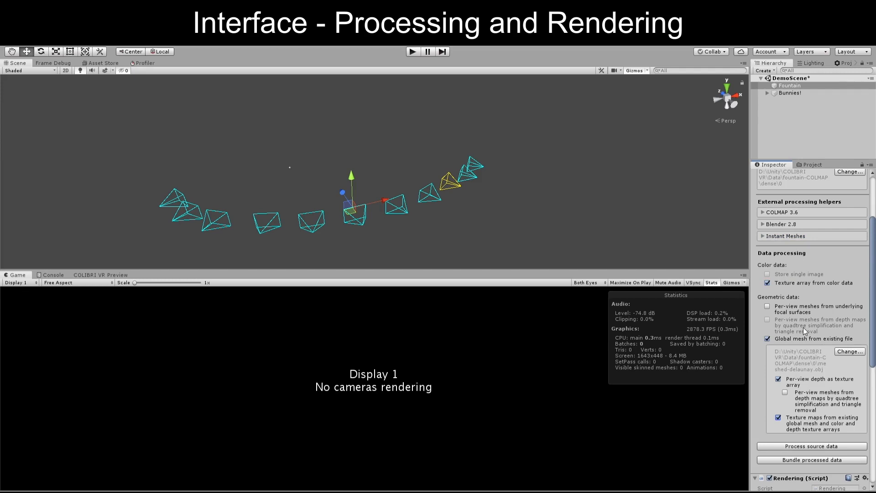
scroll(805, 331, "down", 3)
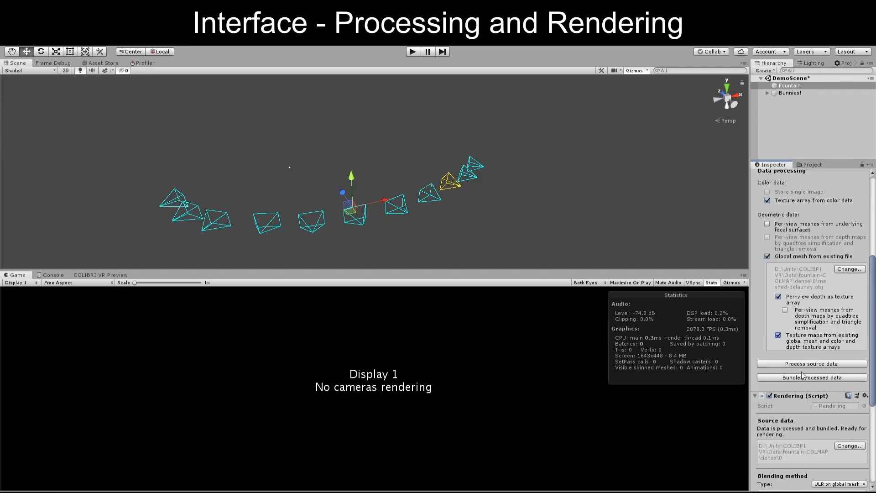
scroll(802, 379, "up", 3)
scroll(802, 379, "up", 3)
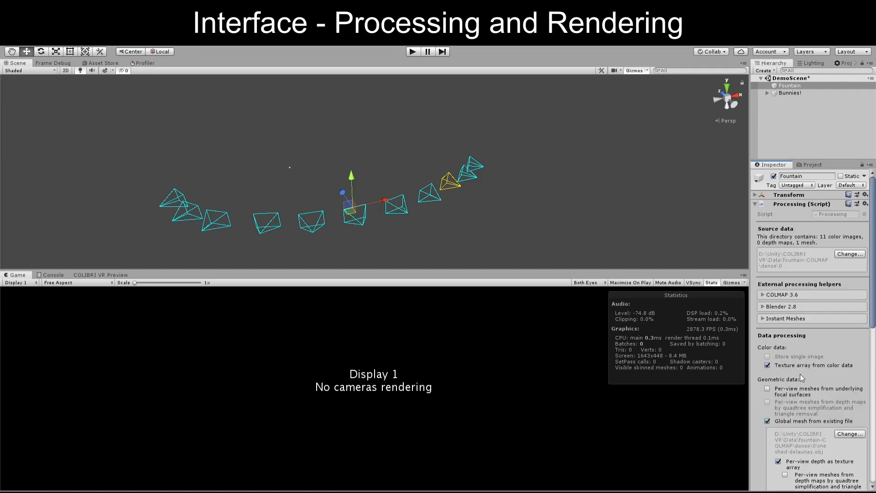
left_click(762, 293)
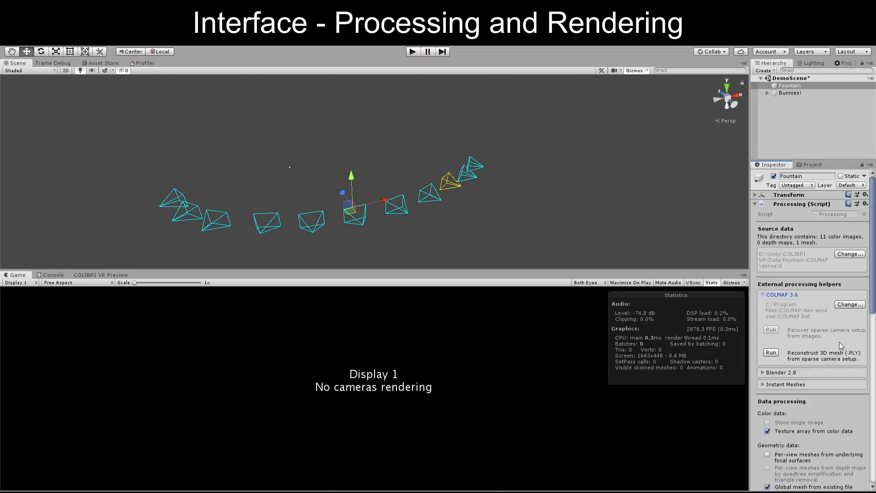
left_click(763, 371)
scroll(807, 362, "down", 3)
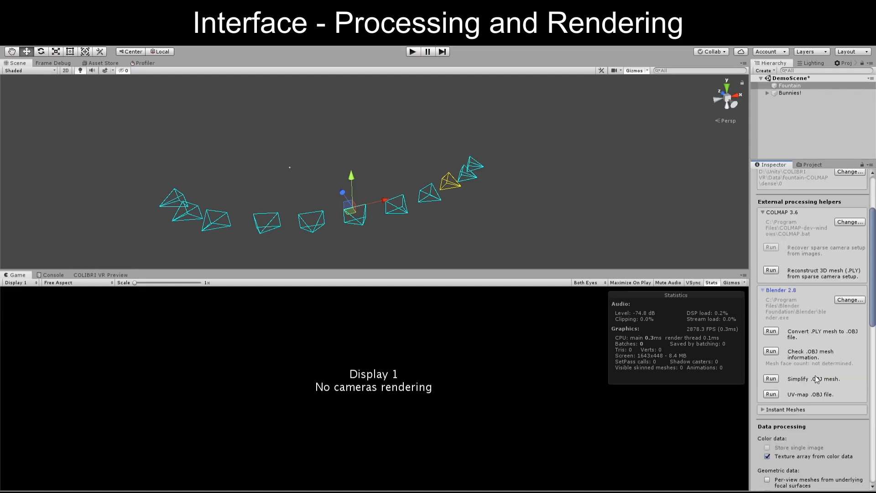
left_click(762, 408)
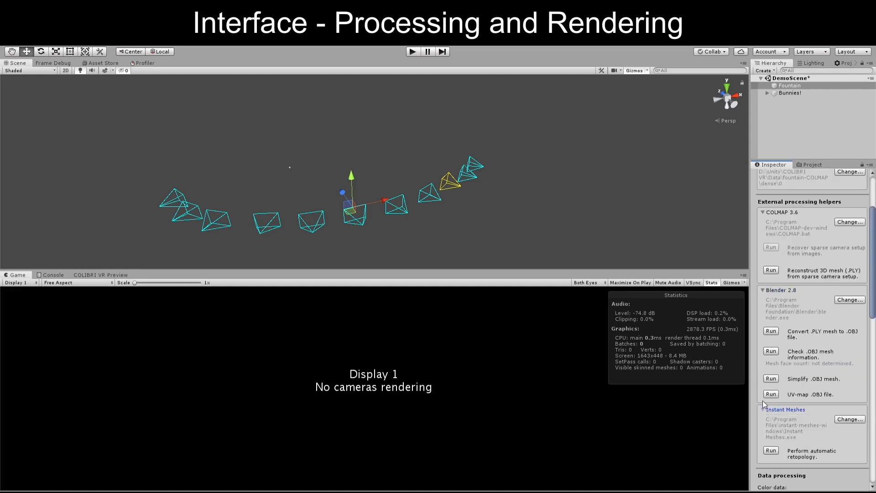
scroll(838, 399, "down", 3)
scroll(828, 316, "down", 3)
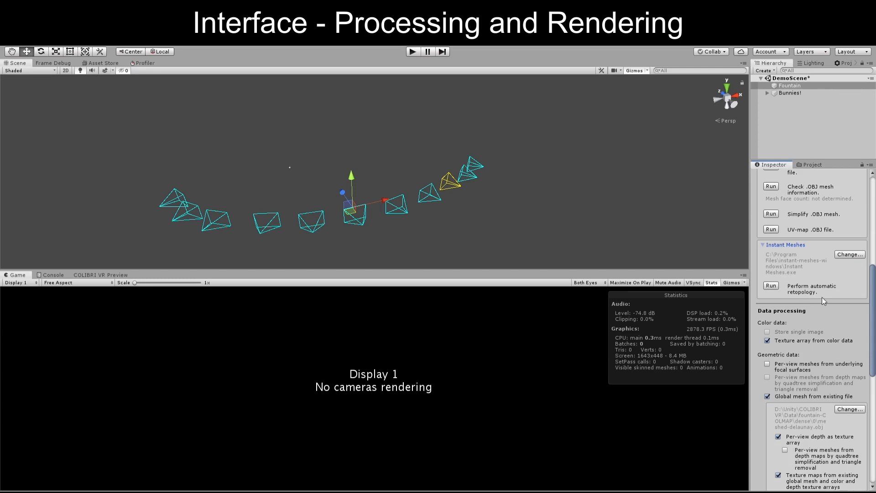
scroll(822, 297, "down", 3)
scroll(822, 297, "down", 3)
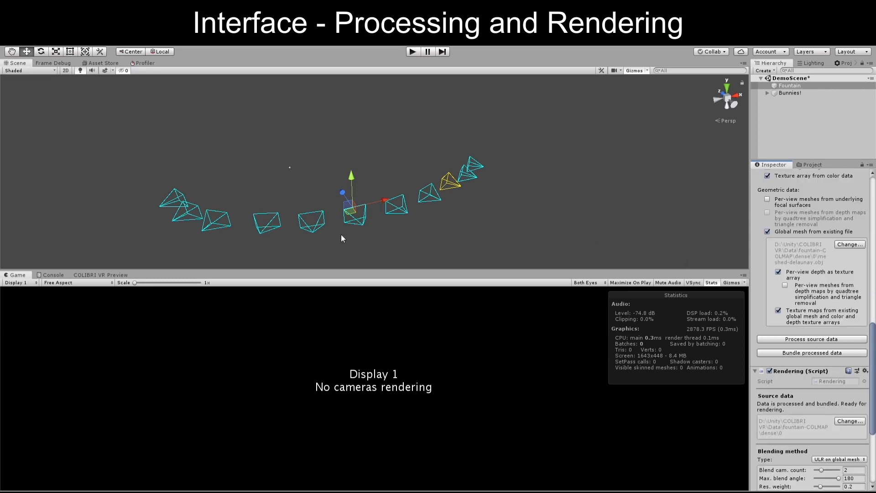
middle_click_drag(367, 213, 388, 238)
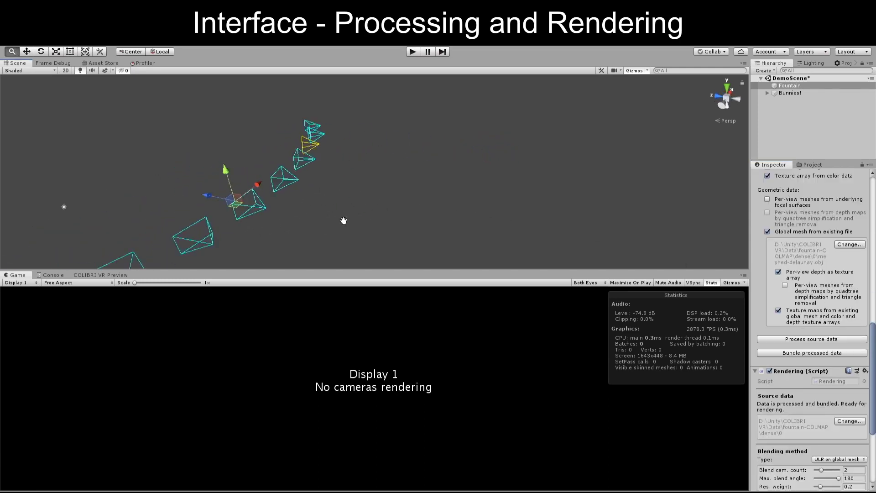
scroll(418, 182, "down", 3)
scroll(857, 260, "up", 6)
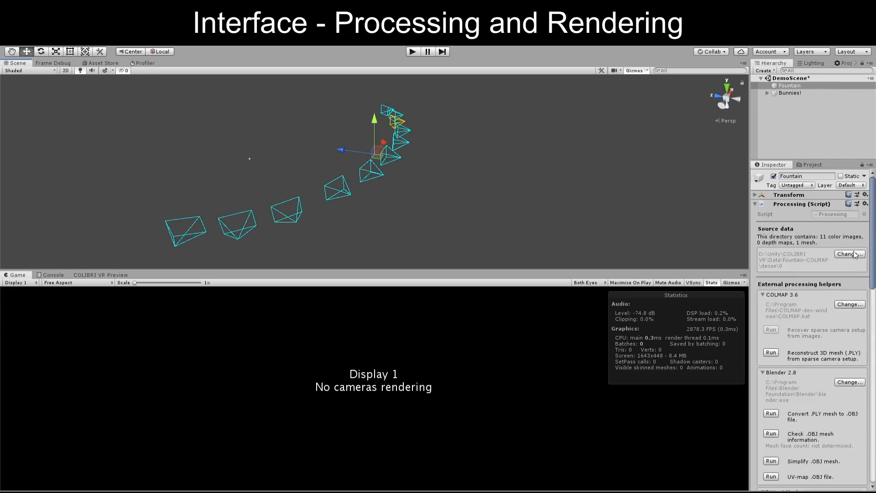
left_click(755, 205)
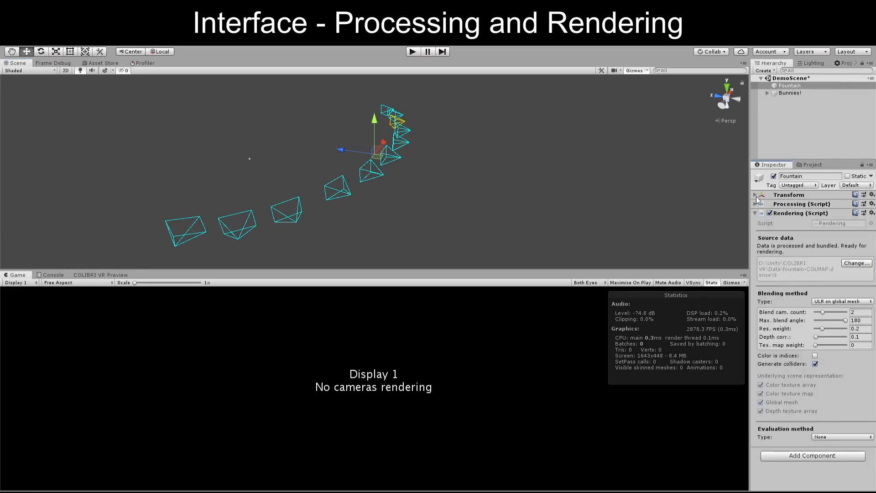
left_click(839, 301)
left_click(821, 311)
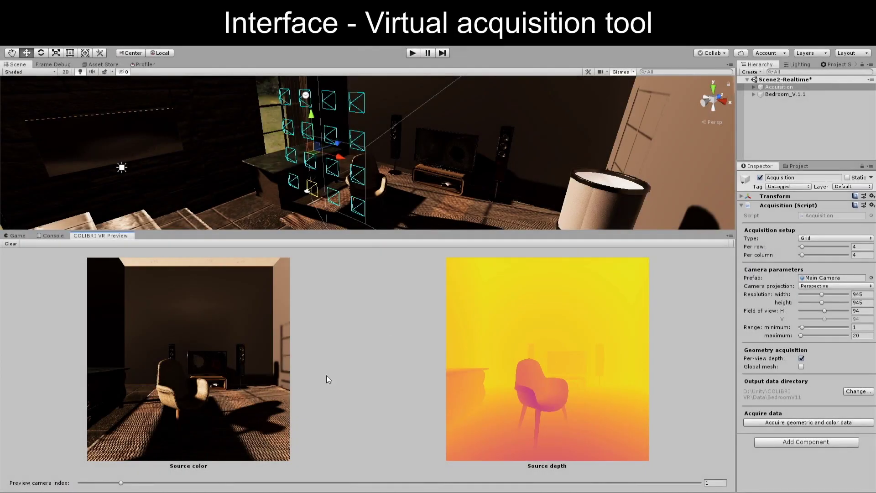
Preview the second camera, narrow the field of view, and try omnidirectional spherical cameras.
left_click_drag(120, 482, 161, 482)
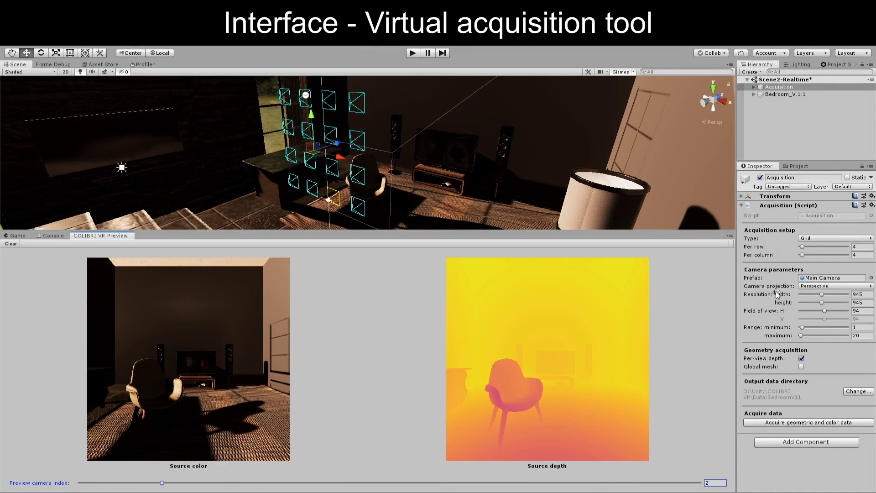
left_click_drag(826, 309, 816, 309)
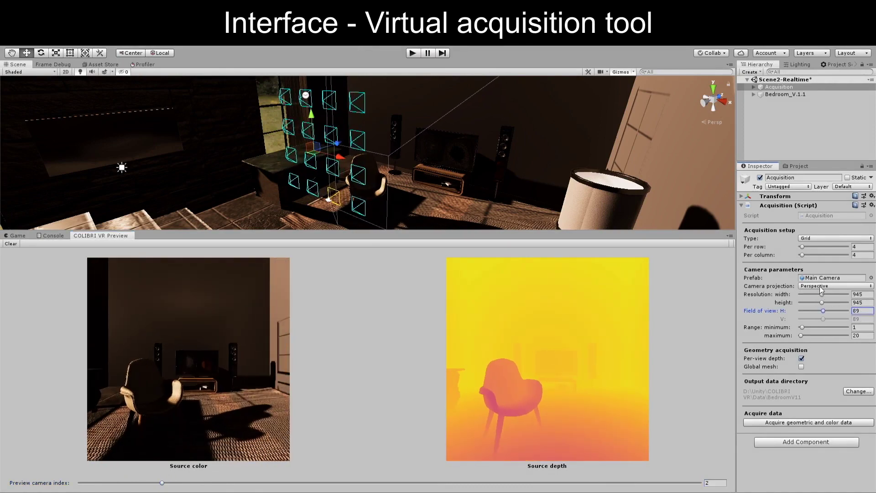
left_click(816, 293)
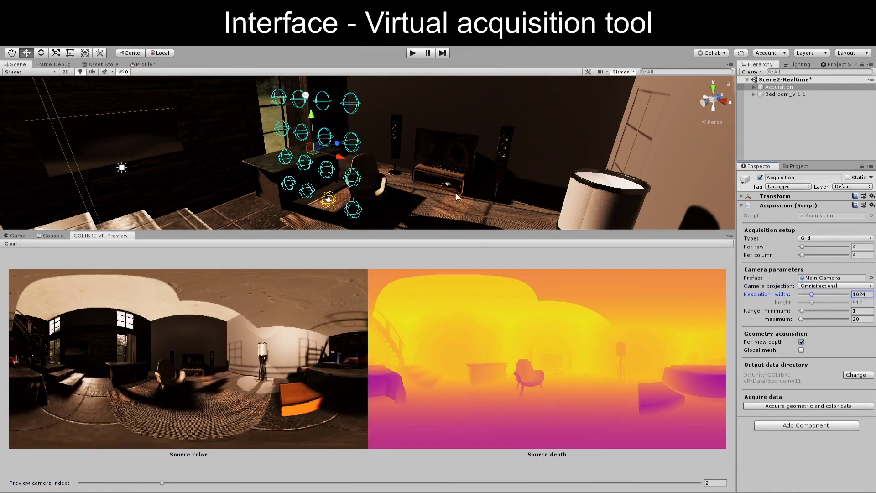
right_click_drag(496, 205, 520, 212)
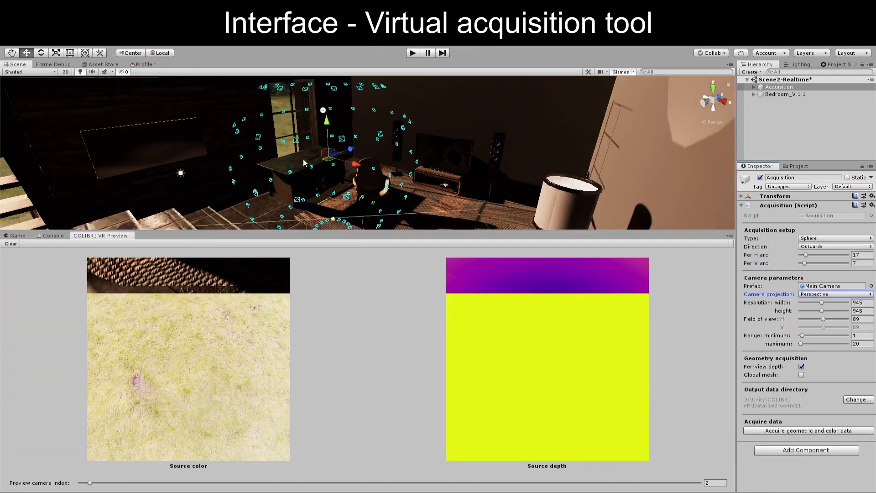
right_click_drag(303, 163, 311, 162)
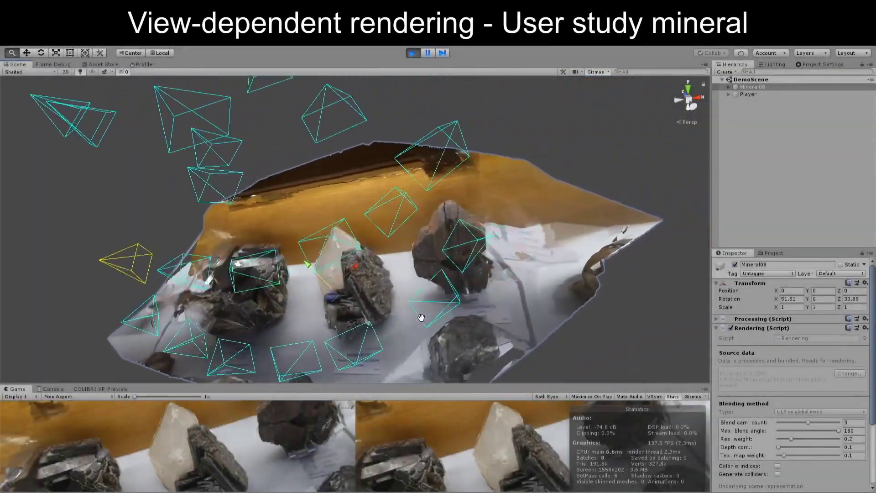
Turn off Gizmos to hide the camera frustums around the mineral display.
right_click_drag(421, 317, 446, 301)
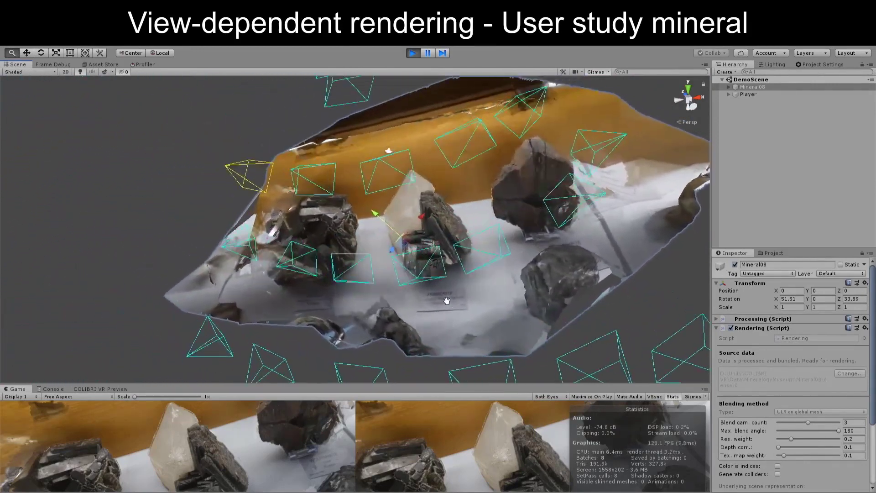
left_click_drag(446, 299, 466, 246)
left_click(594, 71)
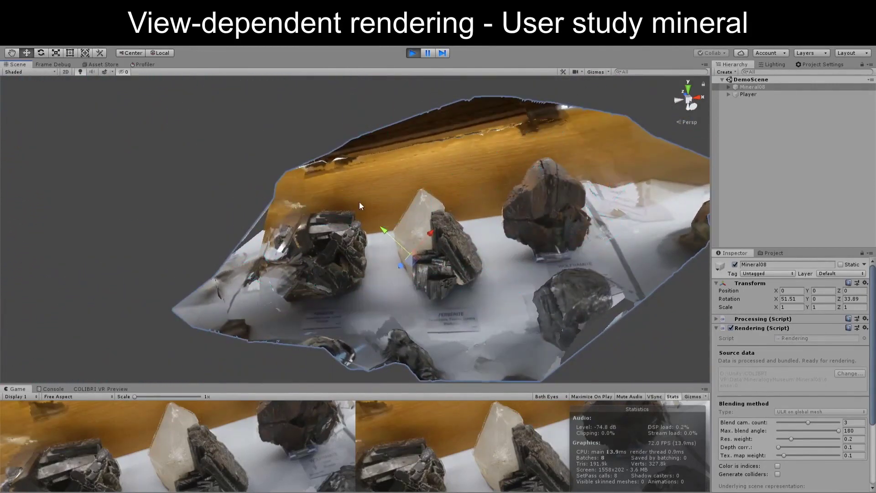
mouse_move(479, 205)
middle_mouse_down()
mouse_move(321, 243)
mouse_move(311, 257)
mouse_move(319, 237)
middle_mouse_up()
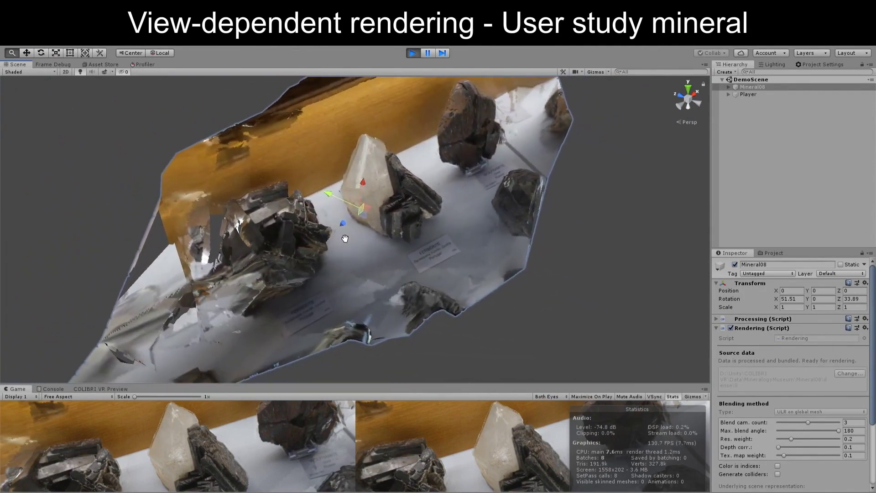